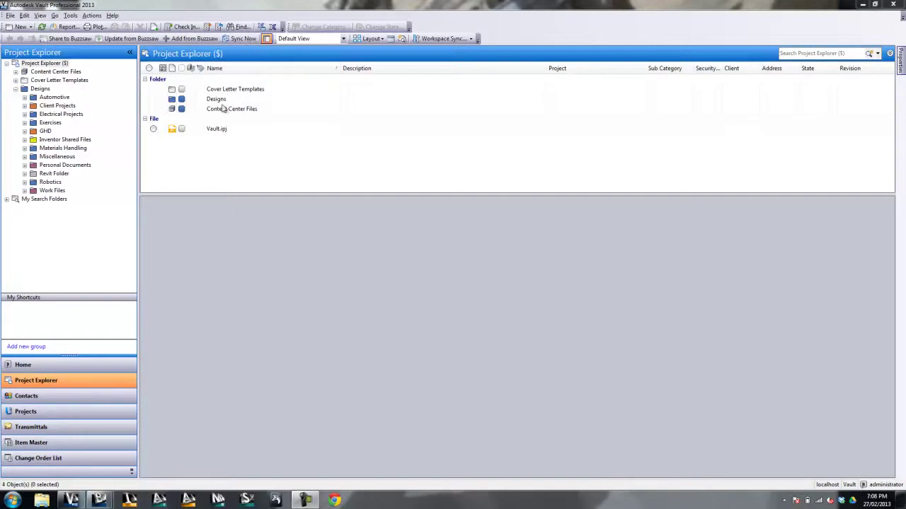
# - Clear the file selection in the vault root and open the Tools menu
pyautogui.click(261, 164)
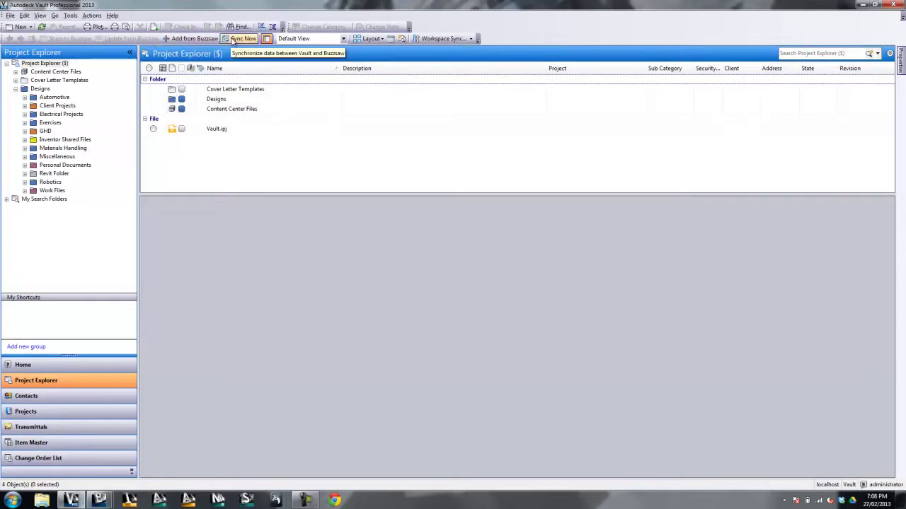
pyautogui.click(71, 16)
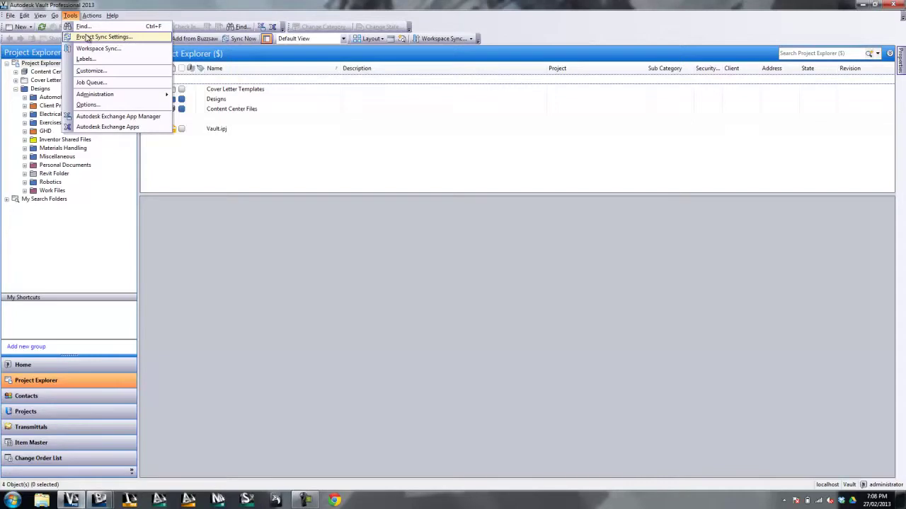
# - Open Project Sync Settings and turn on Enable Project Sync
pyautogui.click(126, 39)
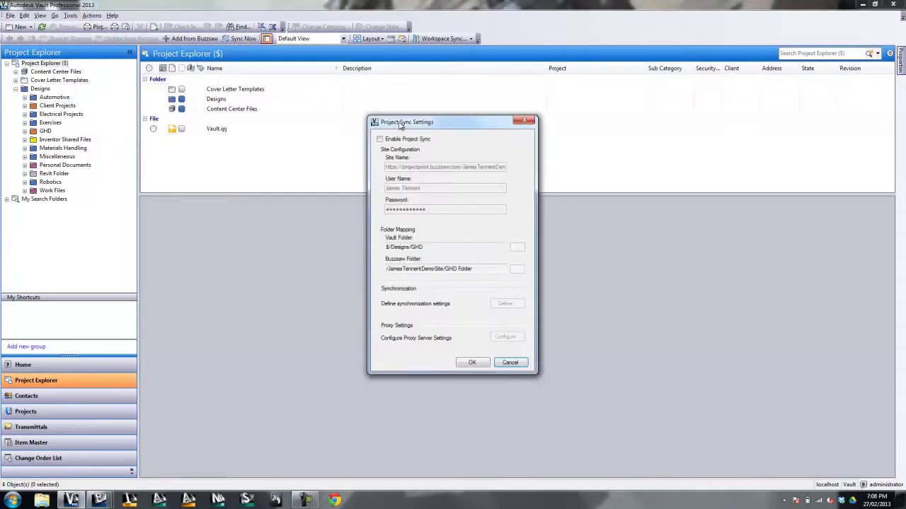
pyautogui.moveTo(406, 125); pyautogui.dragTo(372, 105)
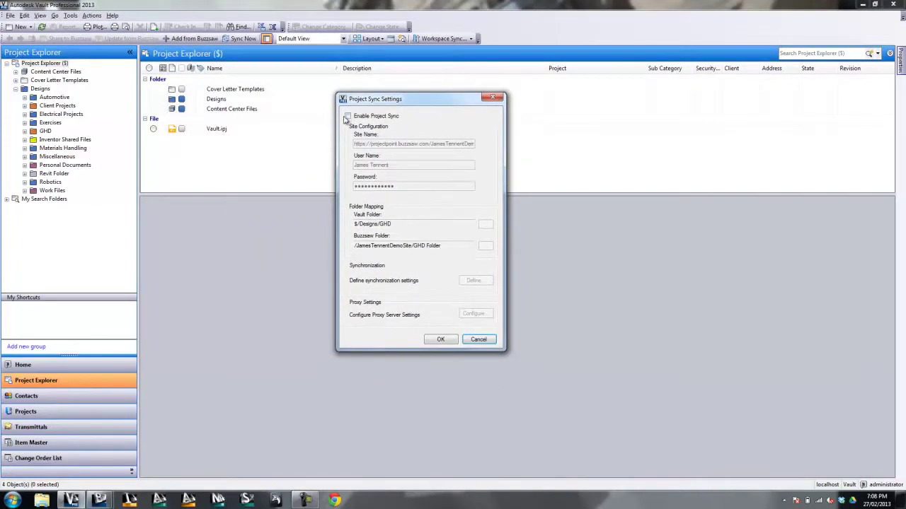
pyautogui.click(348, 116)
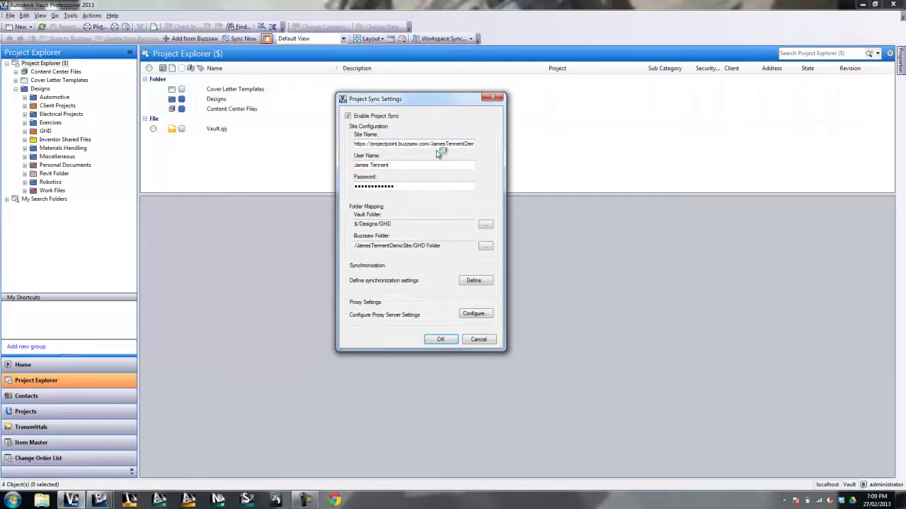
# - Correct the end of the Buzzsaw site address to 'moSite' and move through the credential fields
pyautogui.moveTo(430, 144); pyautogui.dragTo(476, 156)
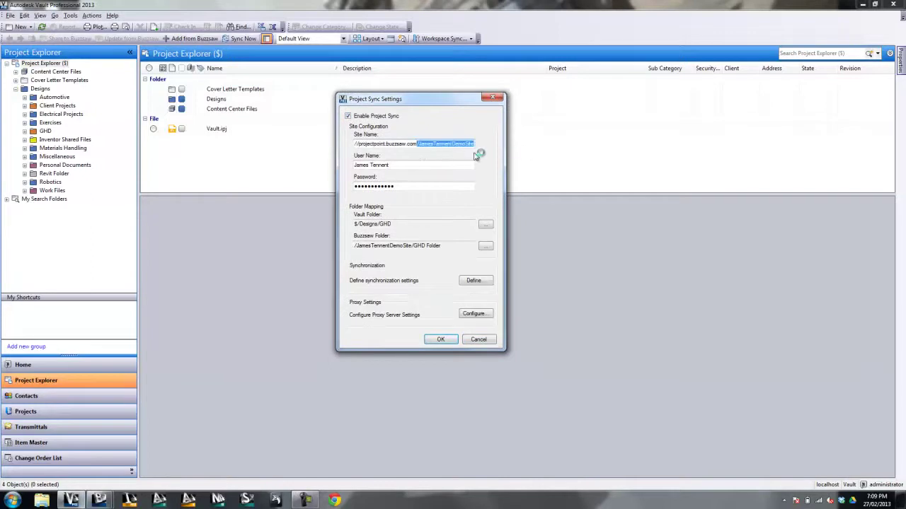
pyautogui.press('BackSpace')
pyautogui.write('moSite')
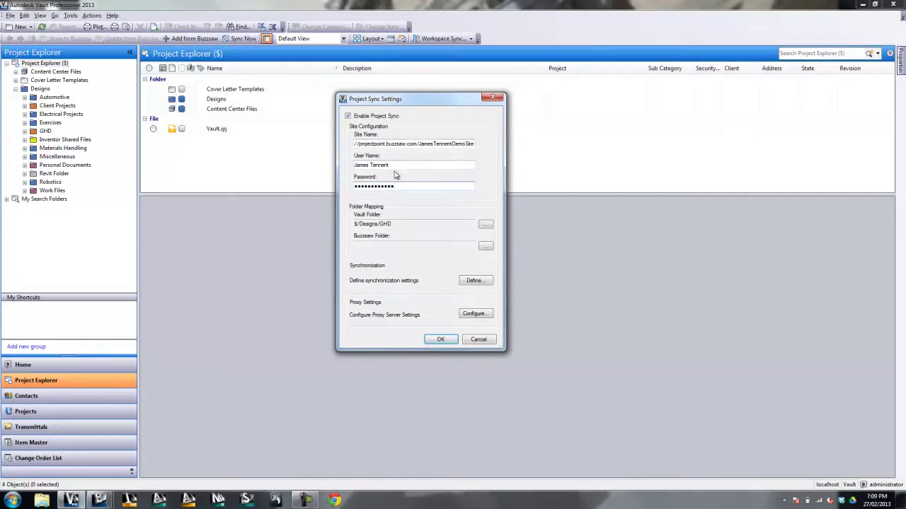
pyautogui.click(395, 185)
pyautogui.moveTo(355, 143); pyautogui.dragTo(527, 138)
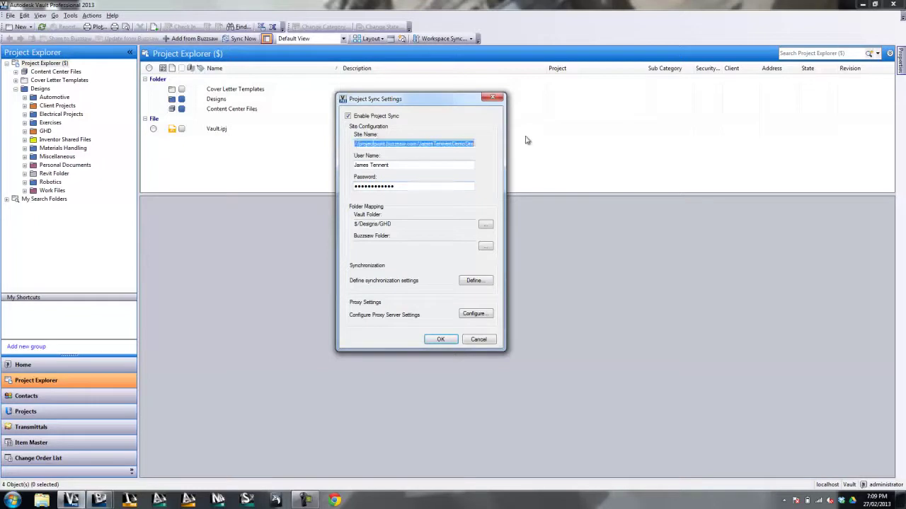
pyautogui.press('Tab')
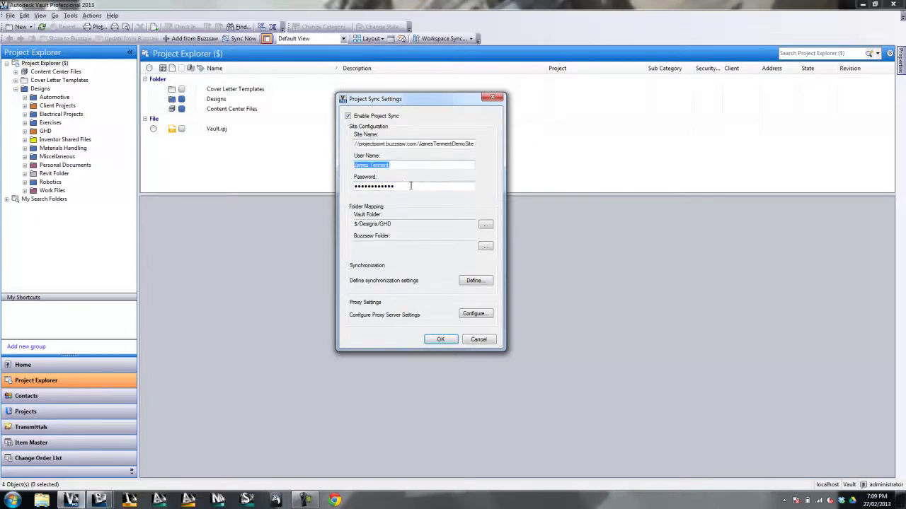
pyautogui.press('Tab')
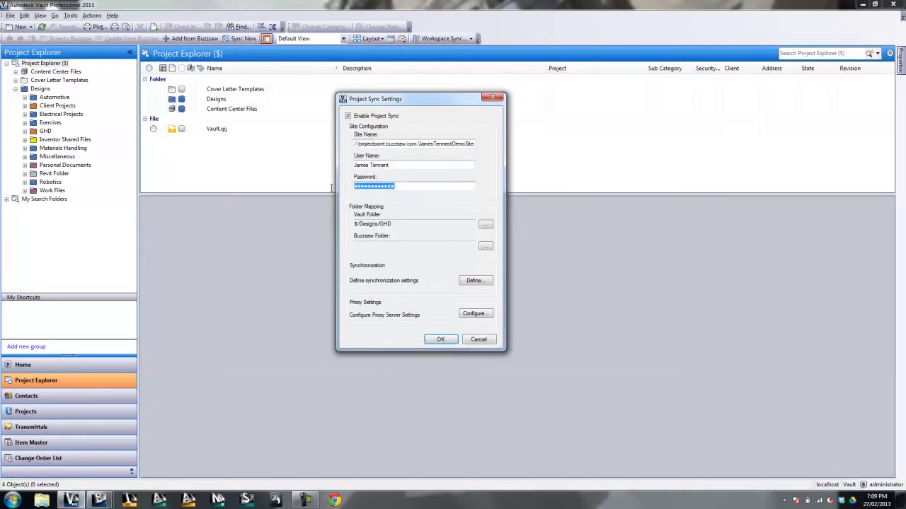
# - Browse the Vault tree to Designs > GHD and confirm it as the Vault folder
pyautogui.click(490, 227)
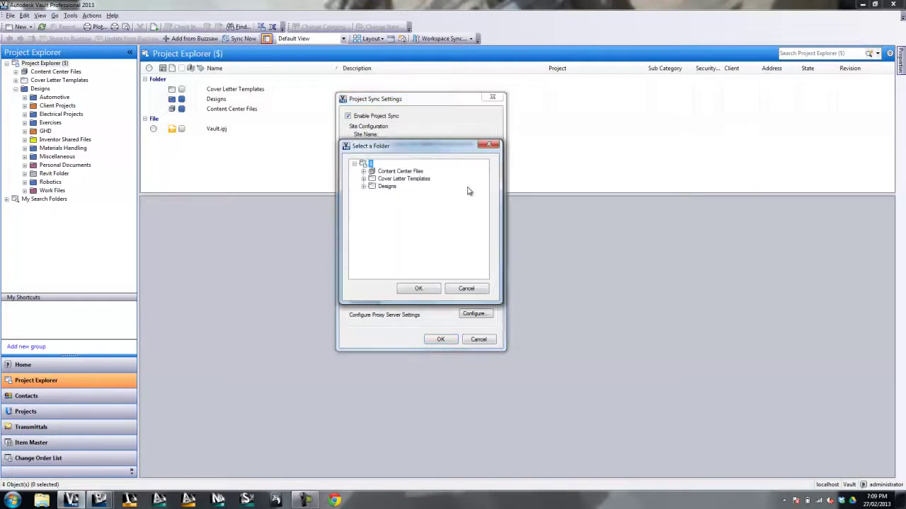
pyautogui.moveTo(422, 150); pyautogui.dragTo(580, 147)
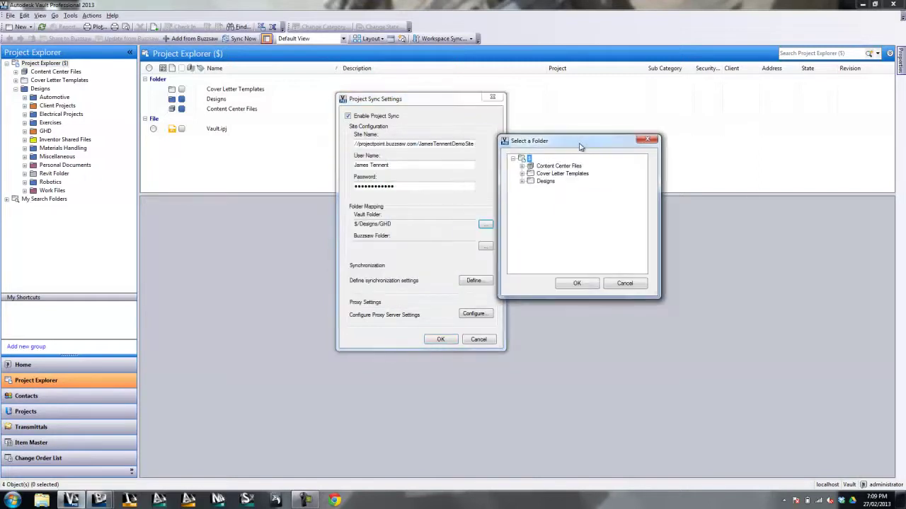
pyautogui.click(523, 174)
pyautogui.click(521, 188)
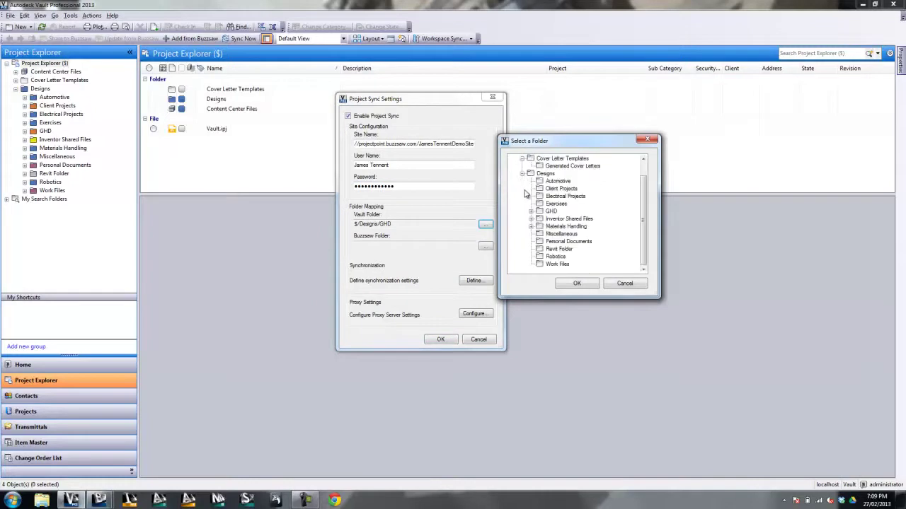
pyautogui.click(522, 175)
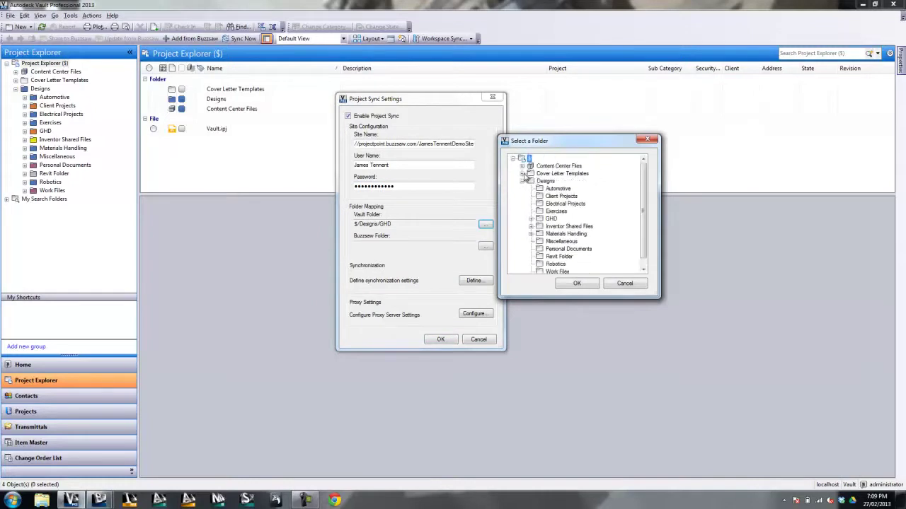
pyautogui.click(551, 218)
pyautogui.click(531, 218)
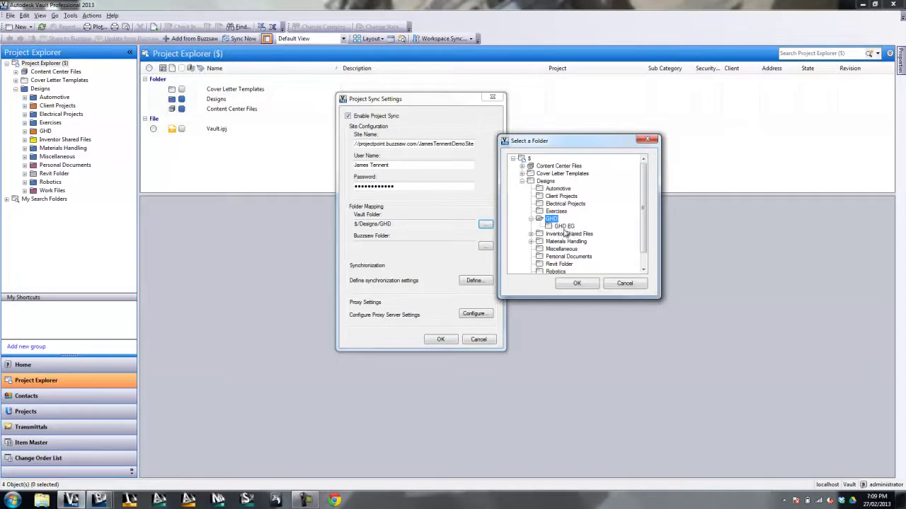
pyautogui.click(578, 285)
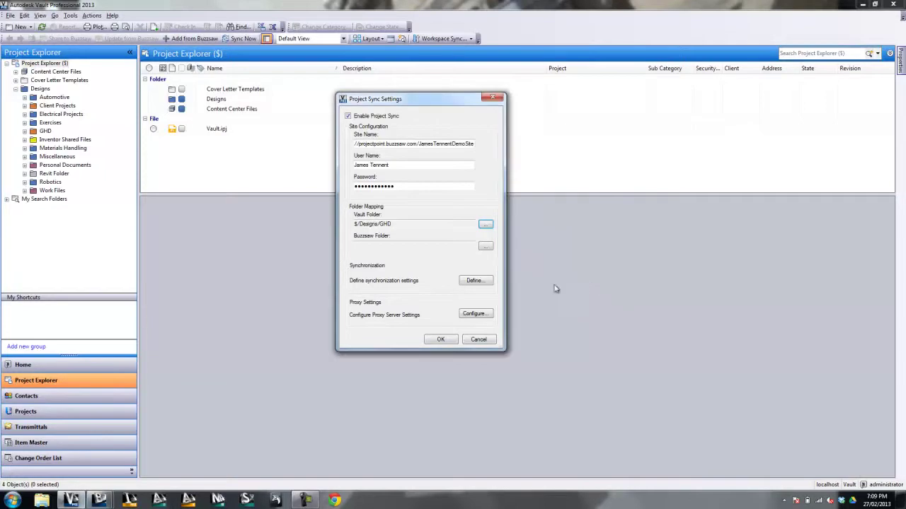
# - Bring up the Buzzsaw folder picker listing the demo site's folders
pyautogui.click(487, 248)
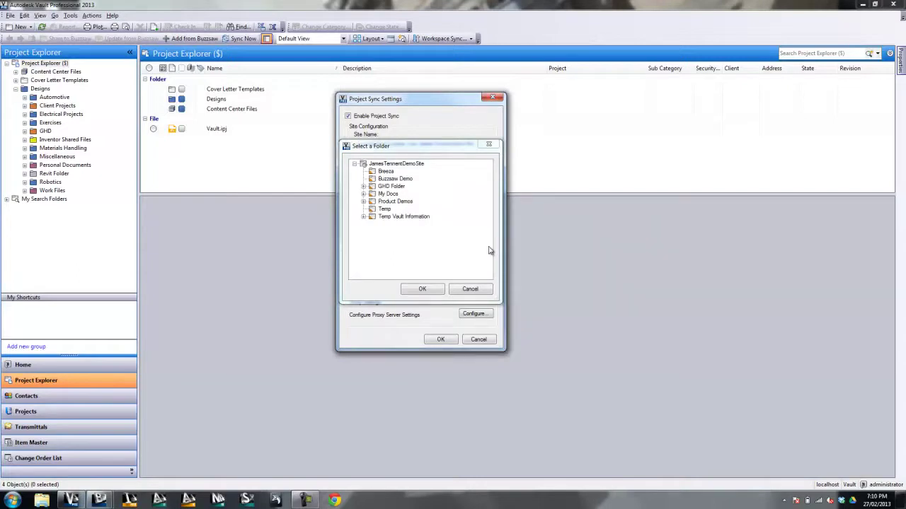
# - Choose the site's GHD Folder as the Buzzsaw destination and confirm it
pyautogui.click(363, 186)
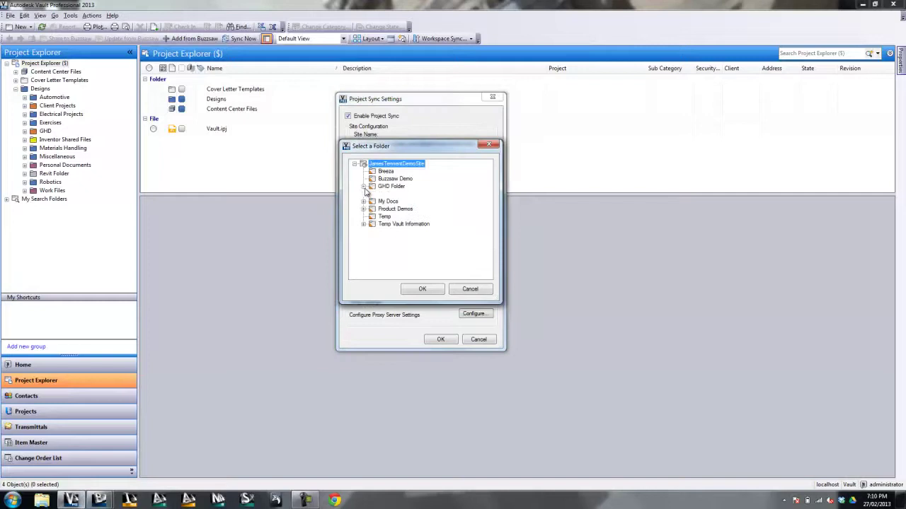
pyautogui.click(396, 187)
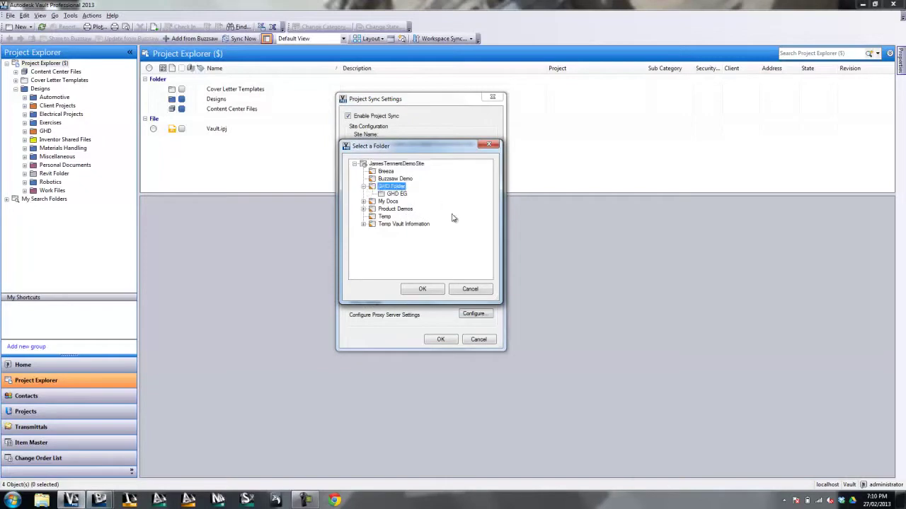
pyautogui.click(423, 289)
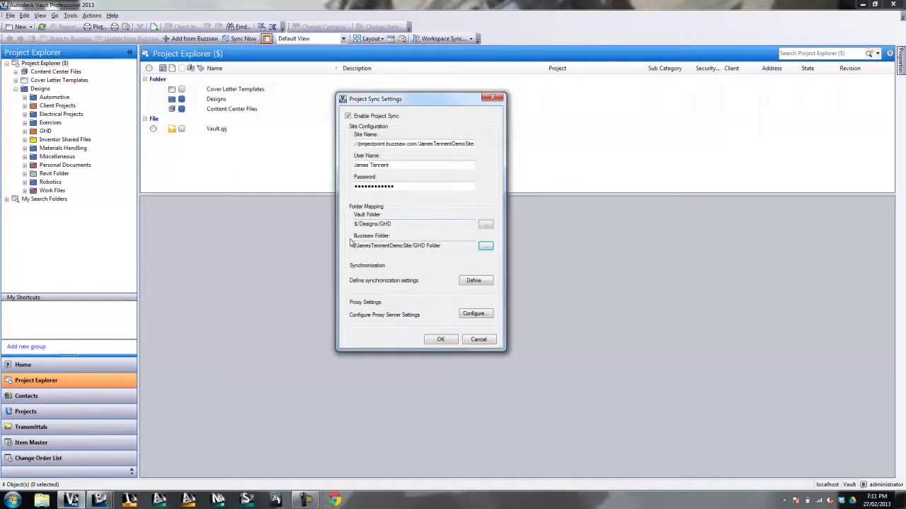
# - Review the $/Designs/GHD Vault path and the Buzzsaw GHD Folder path by highlighting them
pyautogui.moveTo(402, 224); pyautogui.dragTo(325, 235)
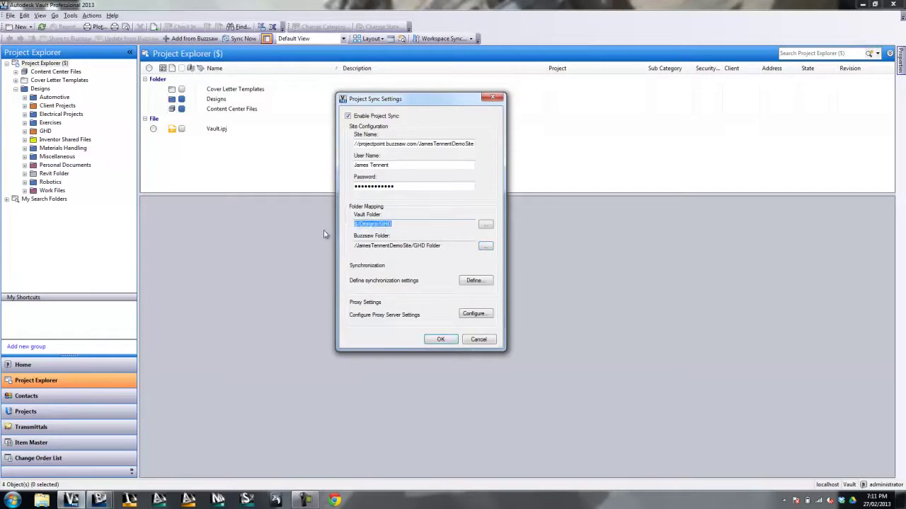
pyautogui.moveTo(476, 247); pyautogui.dragTo(297, 257)
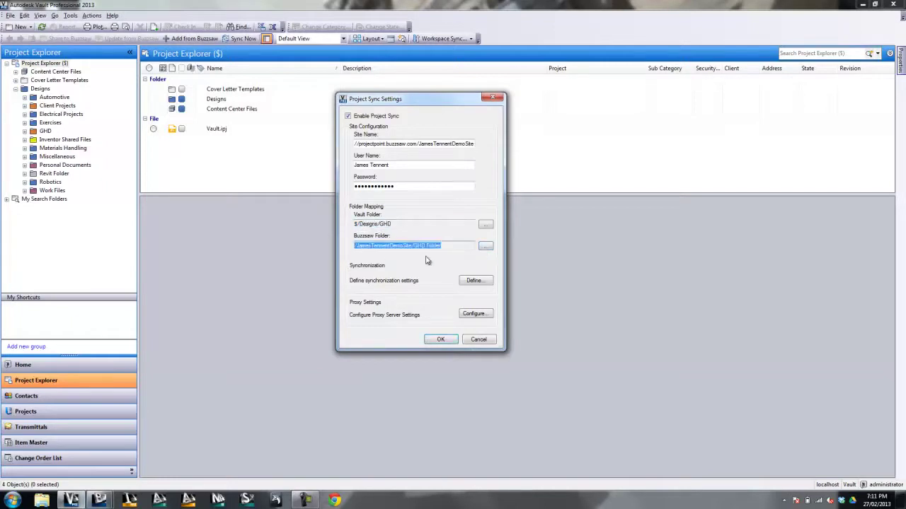
pyautogui.moveTo(411, 227); pyautogui.dragTo(296, 231)
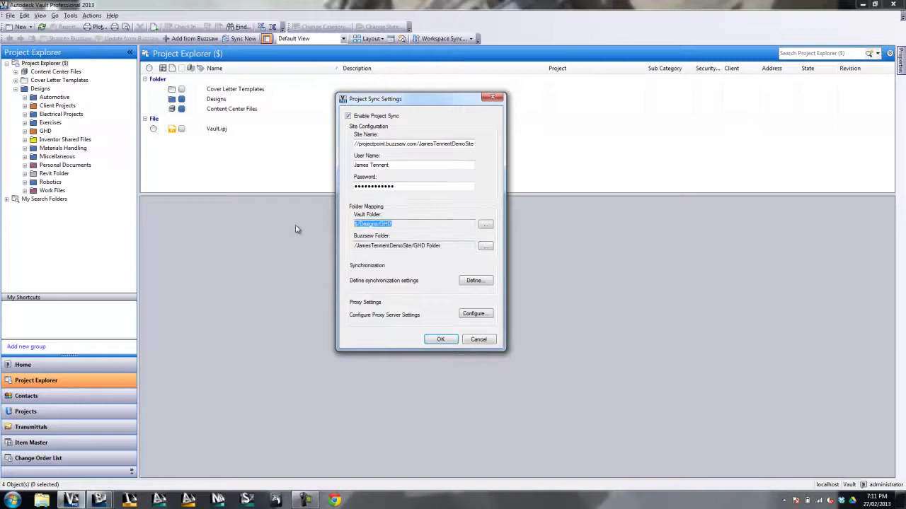
pyautogui.moveTo(446, 246); pyautogui.dragTo(252, 259)
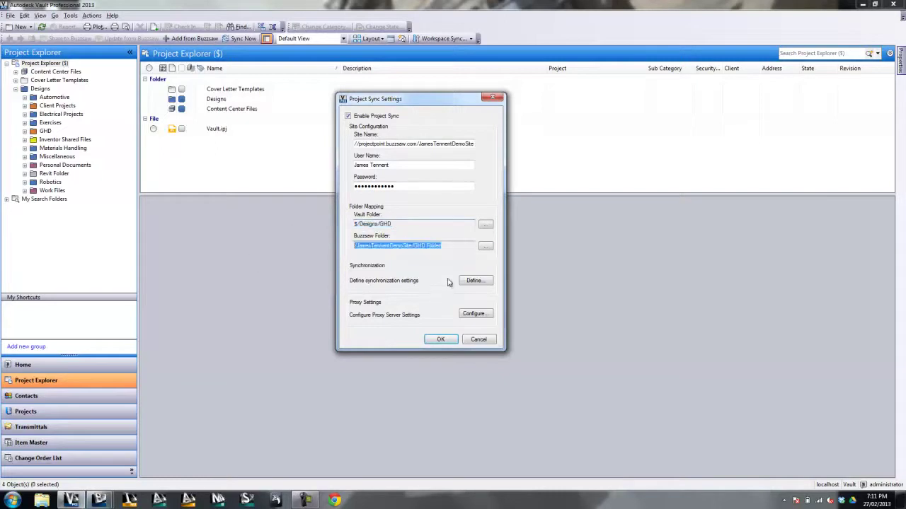
pyautogui.click(453, 246)
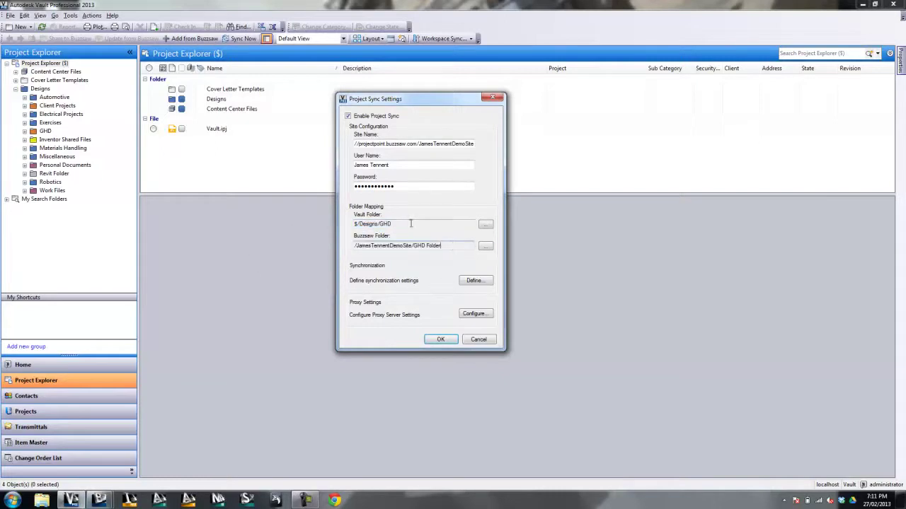
pyautogui.moveTo(411, 224); pyautogui.dragTo(351, 225)
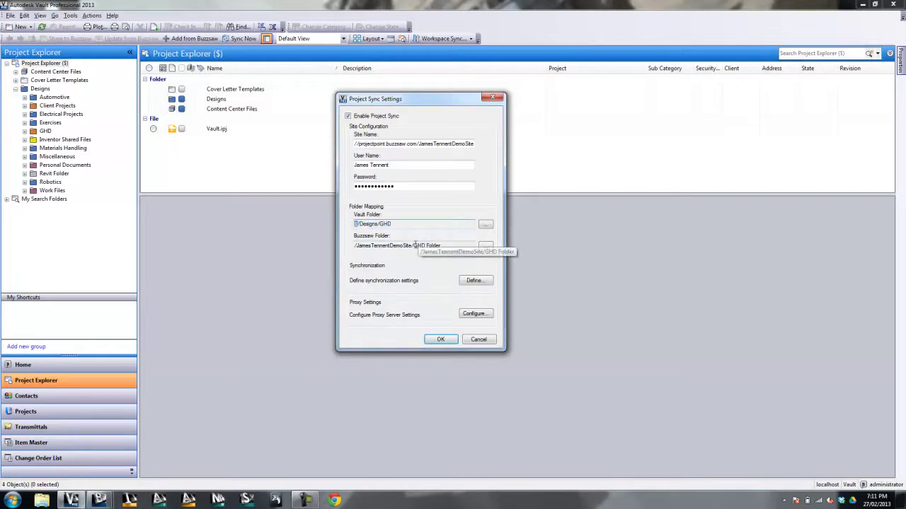
pyautogui.moveTo(412, 246); pyautogui.dragTo(317, 246)
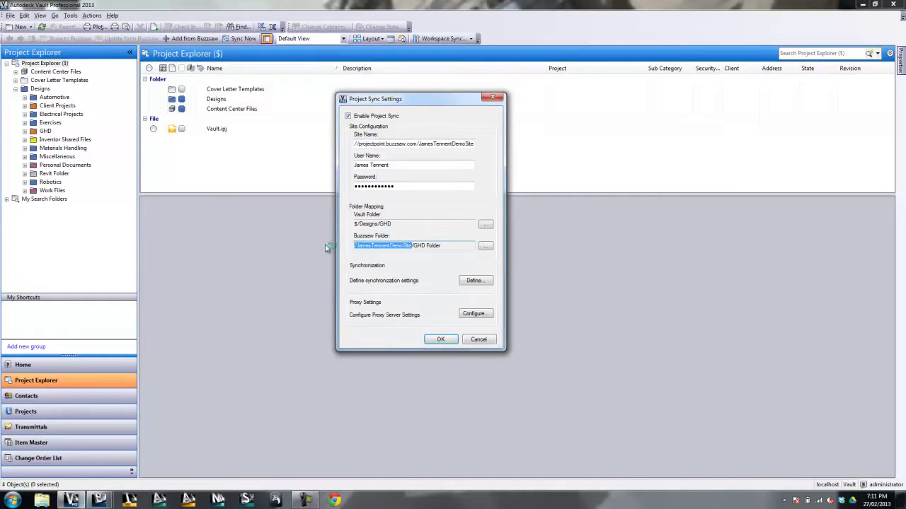
pyautogui.moveTo(441, 246); pyautogui.dragTo(320, 251)
pyautogui.moveTo(358, 223); pyautogui.dragTo(351, 224)
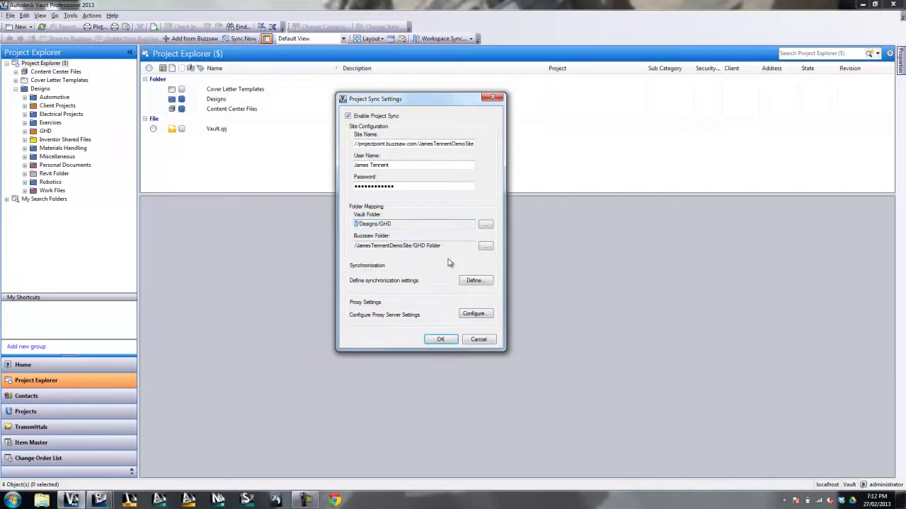
# - In the synchronization settings, keep manual sync with 'Do not allow deletion of Vault data' selected
pyautogui.click(478, 281)
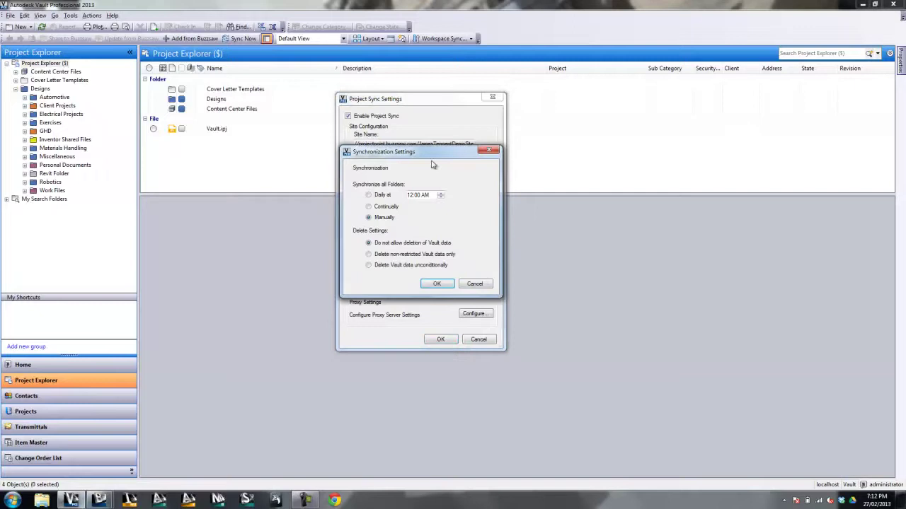
pyautogui.moveTo(416, 158); pyautogui.dragTo(625, 160)
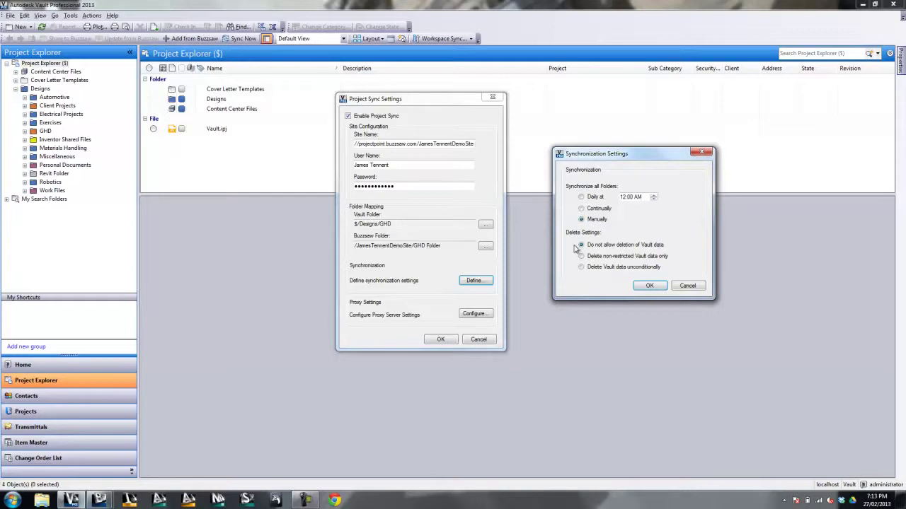
pyautogui.click(626, 242)
pyautogui.click(590, 270)
pyautogui.click(583, 246)
pyautogui.click(582, 267)
pyautogui.click(610, 245)
pyautogui.click(648, 286)
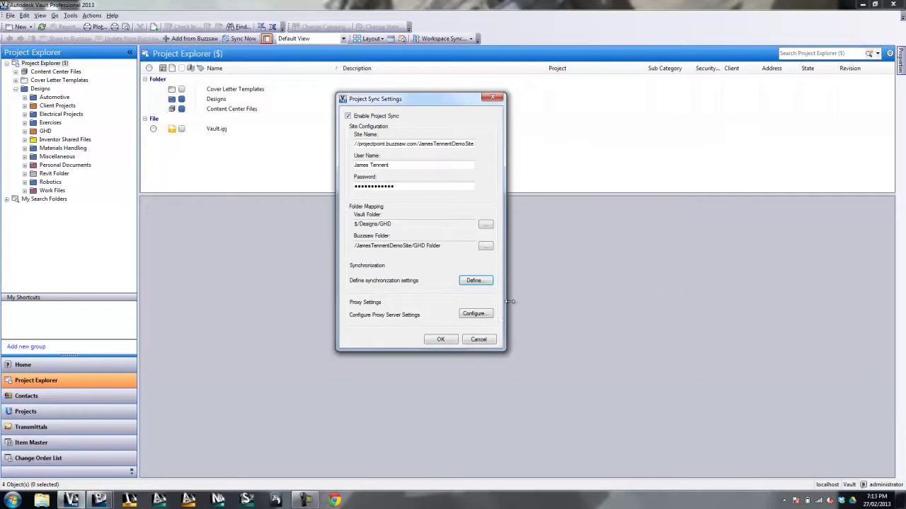
pyautogui.click(474, 313)
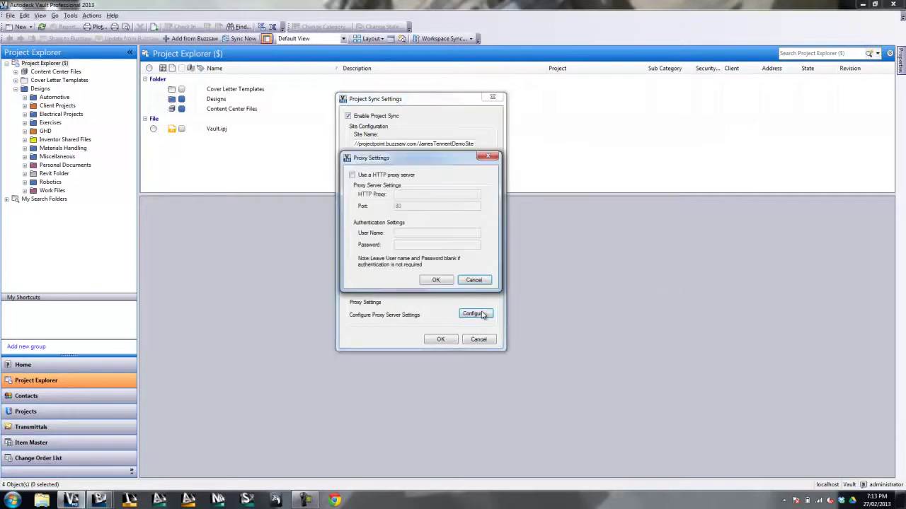
pyautogui.moveTo(406, 151); pyautogui.dragTo(575, 151)
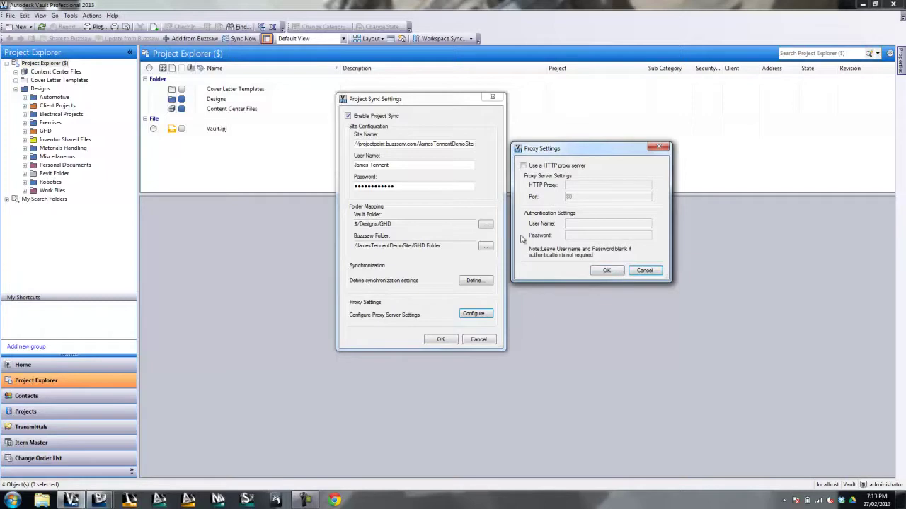
pyautogui.click(641, 272)
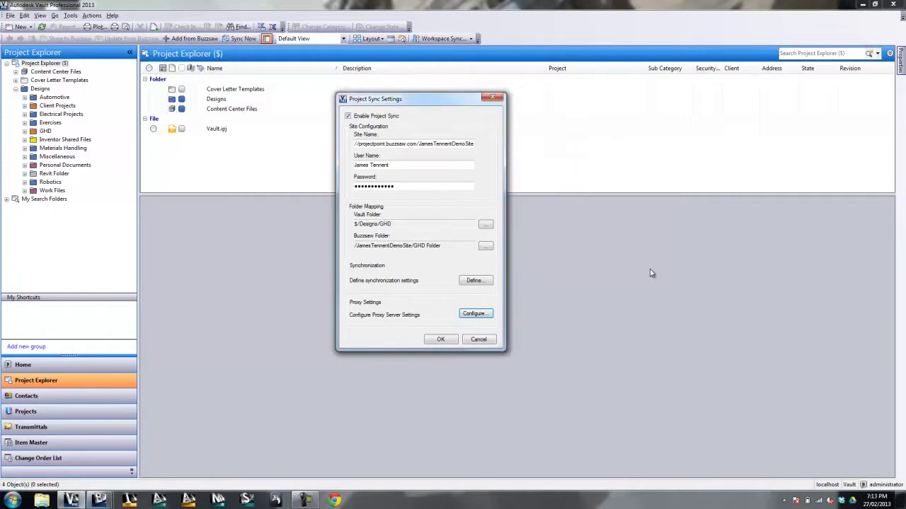
# - Save the Project Sync Settings and show the GHD EG folder's 49 drawings
pyautogui.click(439, 339)
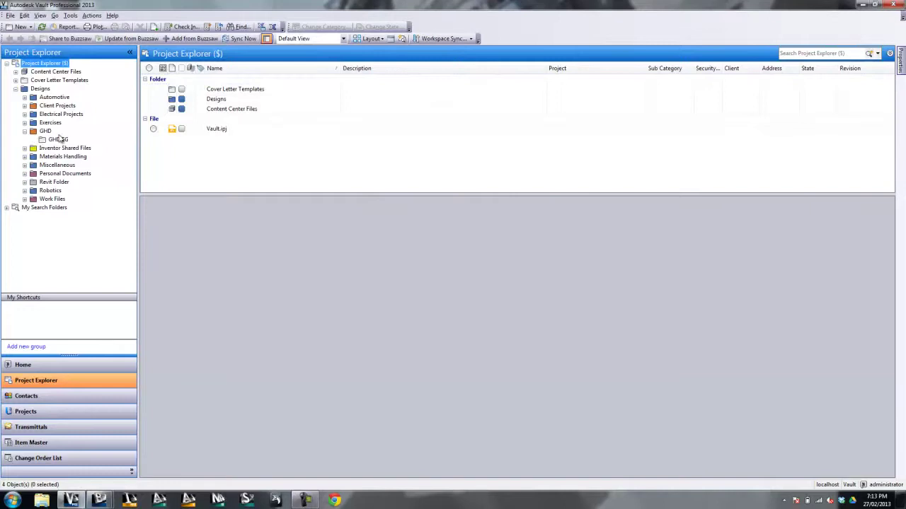
pyautogui.click(59, 139)
# - Look through the GHD EG drawings' histories and select A13-03778.dwg
pyautogui.click(240, 168)
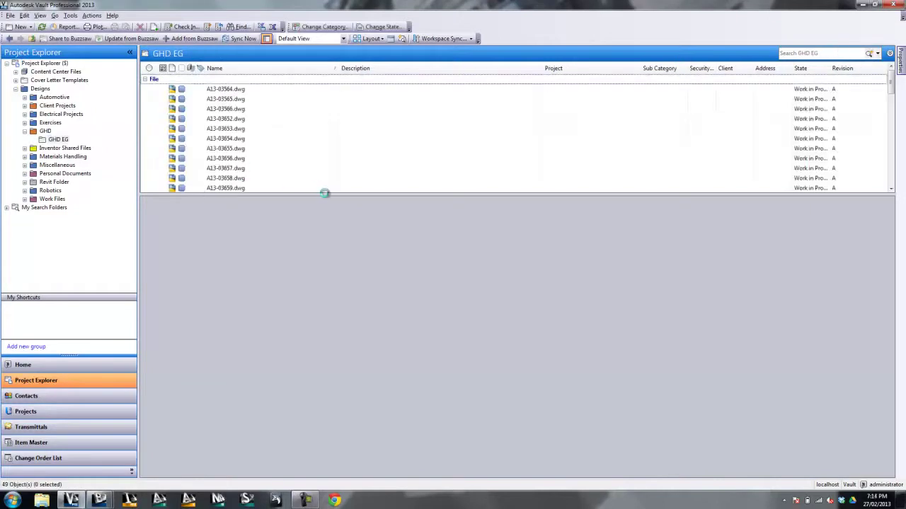
pyautogui.click(59, 139)
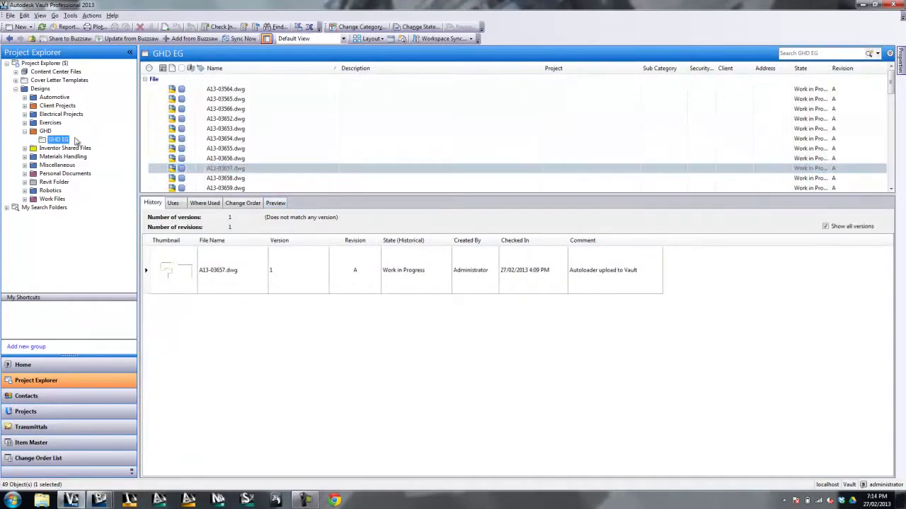
pyautogui.click(231, 170)
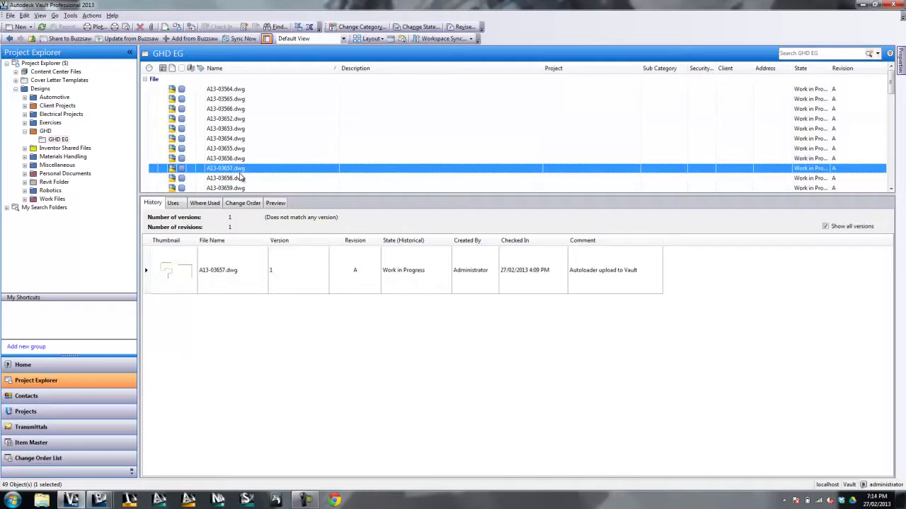
pyautogui.scroll(-5, 244, 182)
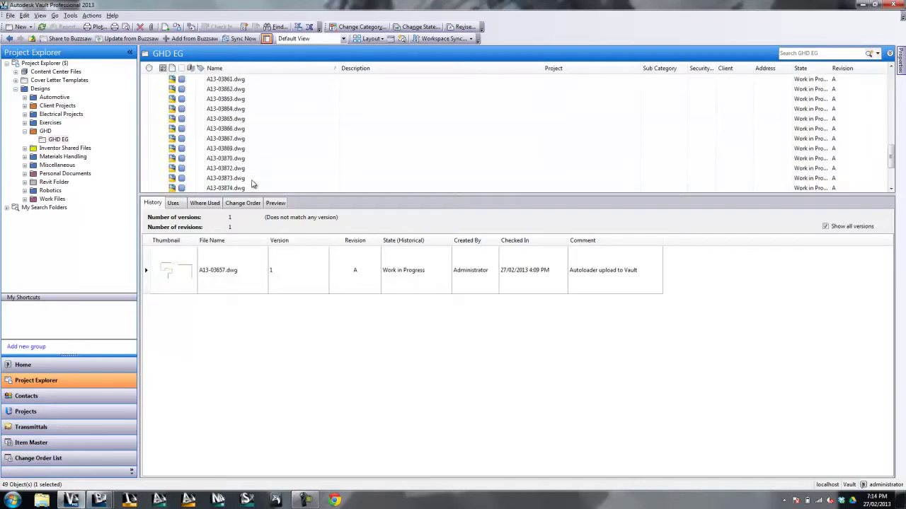
pyautogui.click(257, 180)
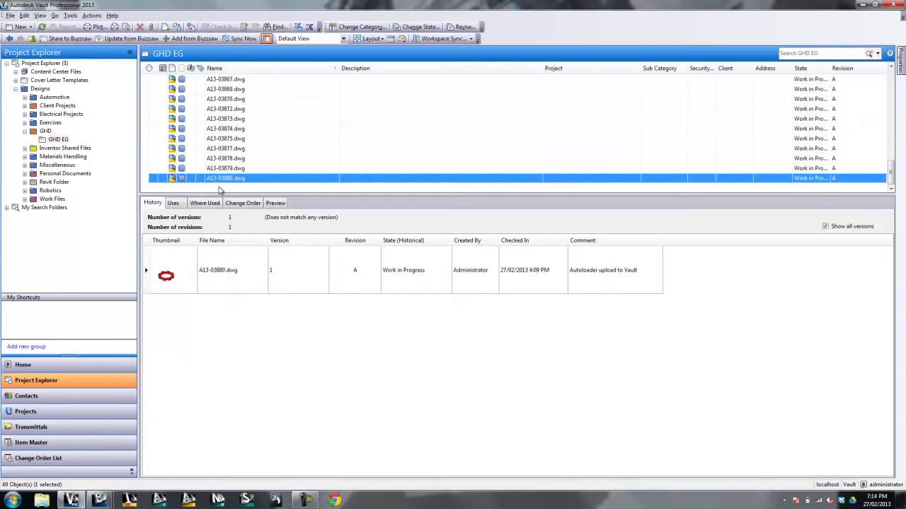
pyautogui.click(241, 158)
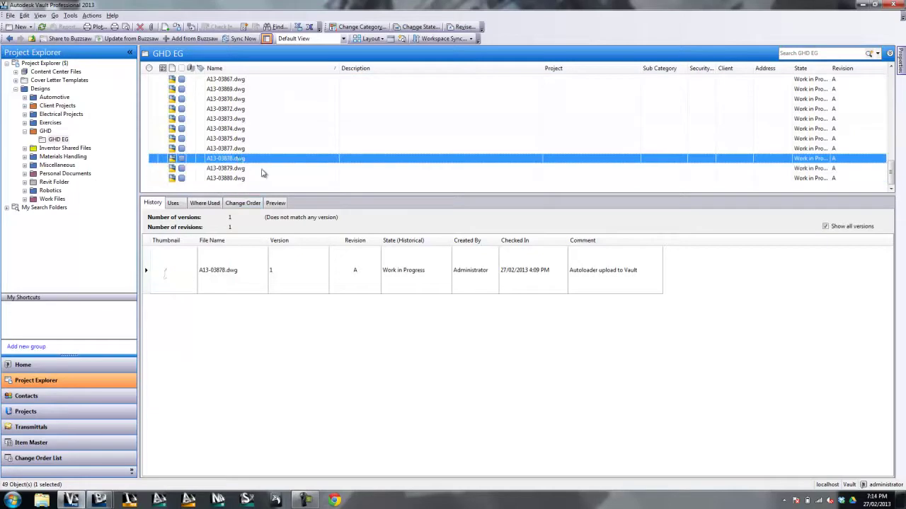
pyautogui.scroll(2, 241, 161)
pyautogui.click(241, 159)
pyautogui.scroll(2, 244, 169)
pyautogui.click(243, 159)
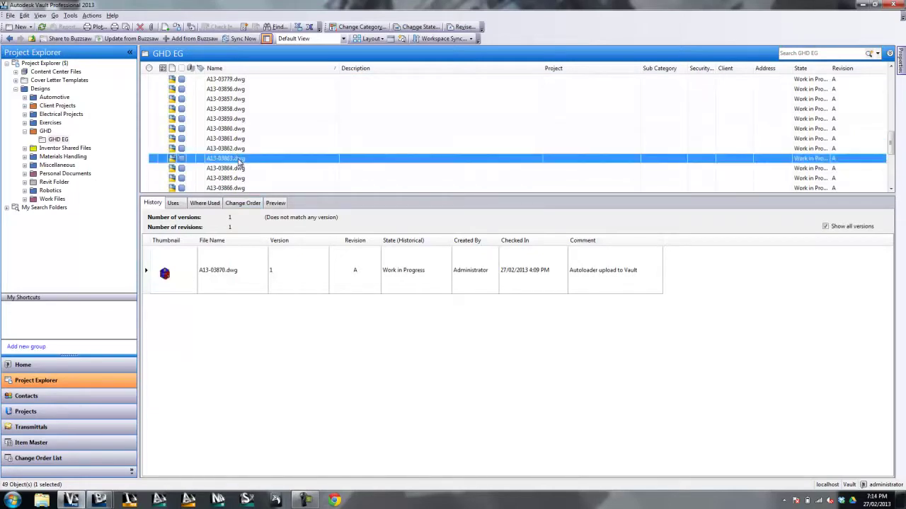
pyautogui.scroll(3, 244, 162)
pyautogui.click(246, 160)
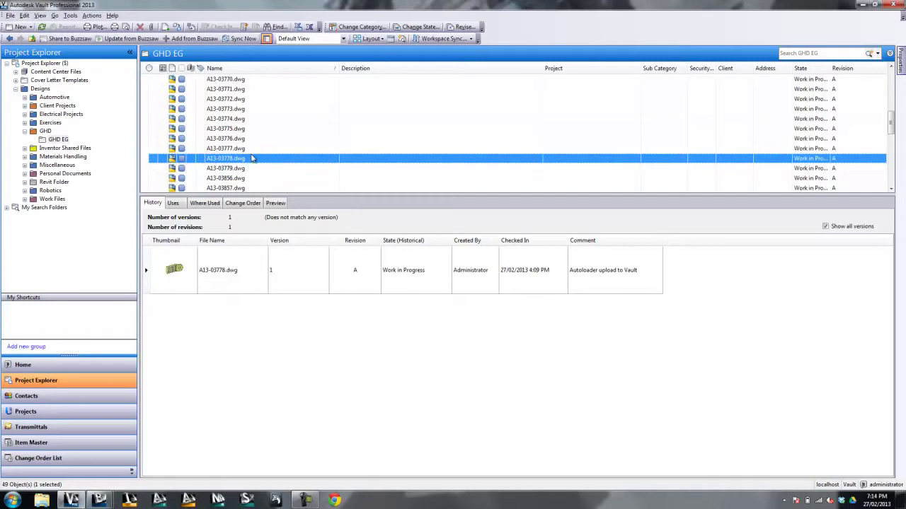
# - Share A13-03778.dwg to Buzzsaw with the Share to Buzzsaw button
pyautogui.click(71, 39)
# - Open the Job Server Queue and show details of pending job 279, Share to Buzzsaw: A13-03778.dwg
pyautogui.click(70, 15)
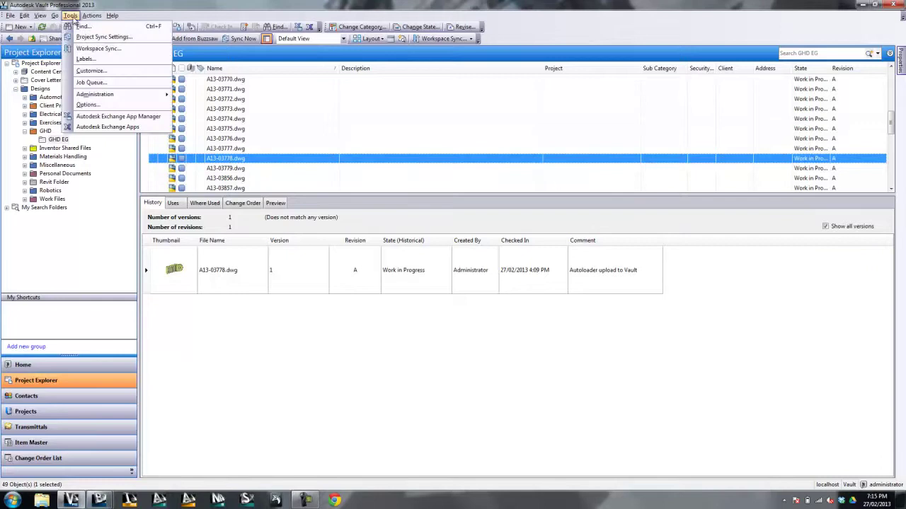
pyautogui.moveTo(126, 95)
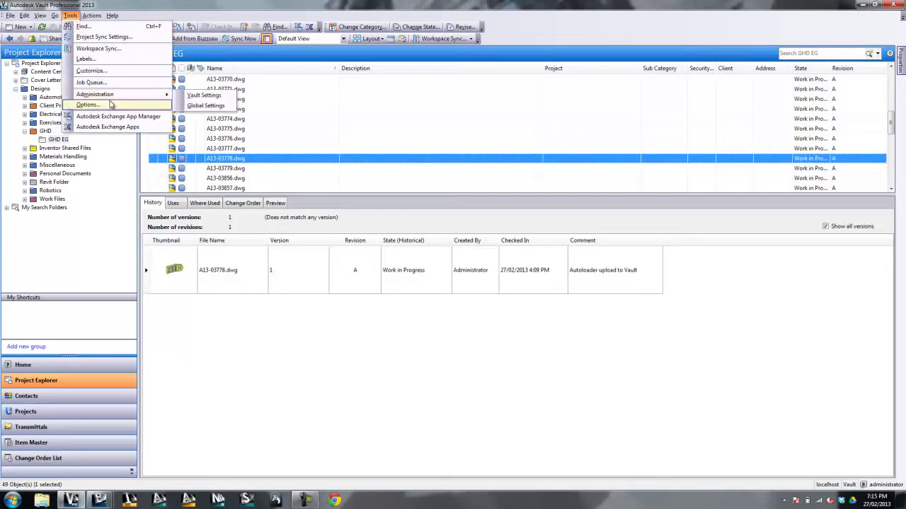
pyautogui.click(200, 99)
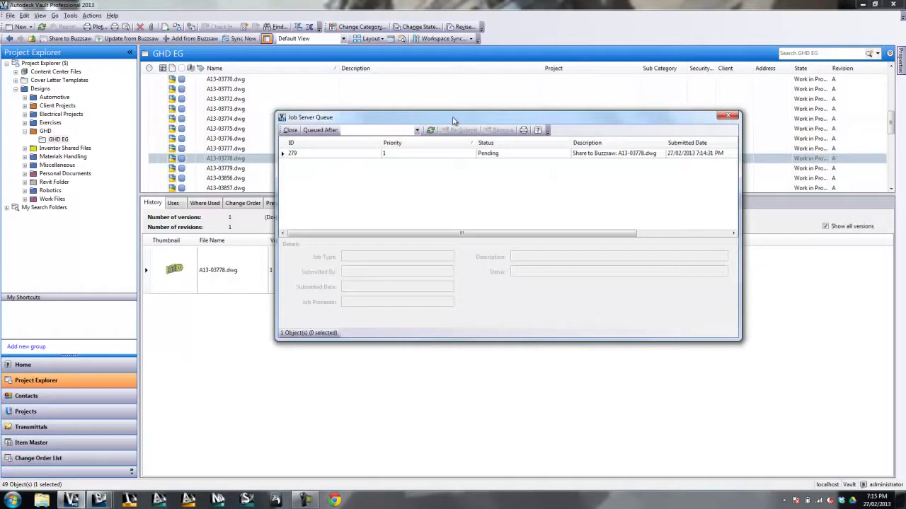
pyautogui.moveTo(447, 116); pyautogui.dragTo(362, 83)
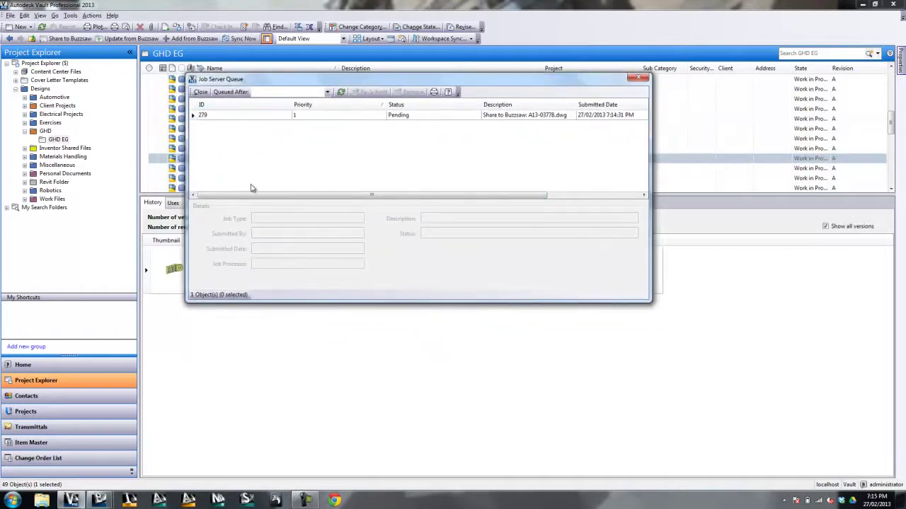
pyautogui.click(257, 116)
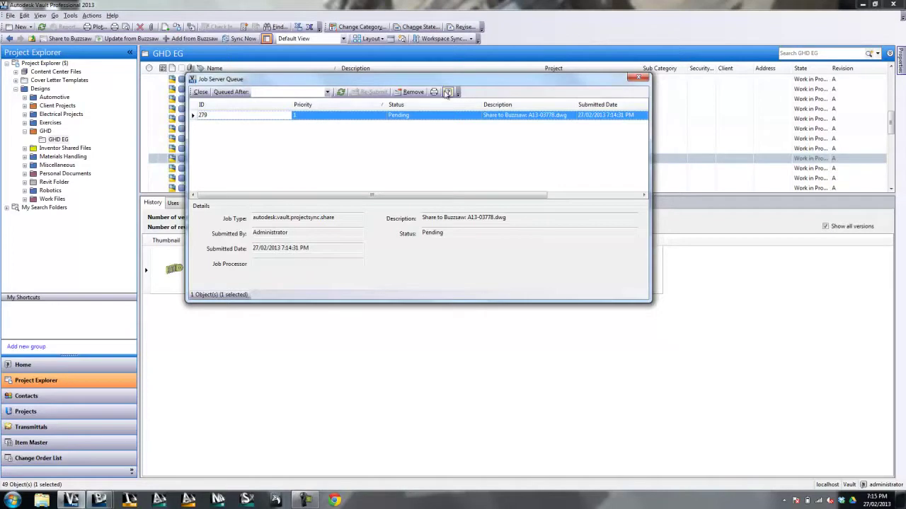
# - Launch Autodesk Job Processor 2013 for Vault Professional from Start > Autodesk > Autodesk Data Management > Tools
pyautogui.click(20, 498)
pyautogui.click(42, 457)
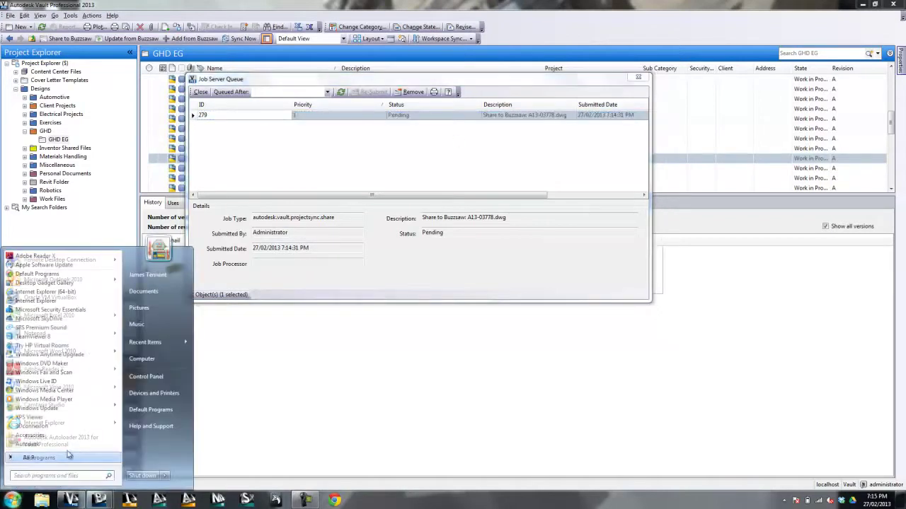
pyautogui.scroll(-5, 75, 383)
pyautogui.scroll(-3, 74, 383)
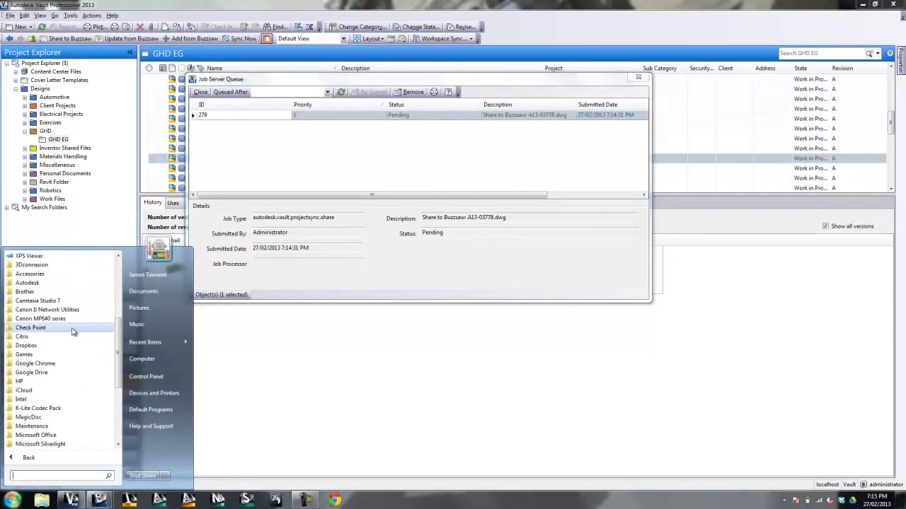
pyautogui.click(50, 288)
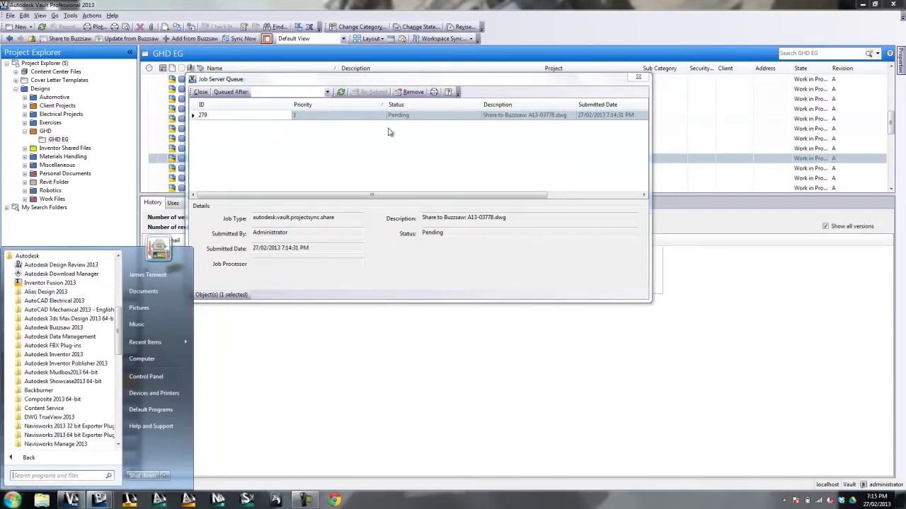
pyautogui.click(92, 337)
pyautogui.click(95, 373)
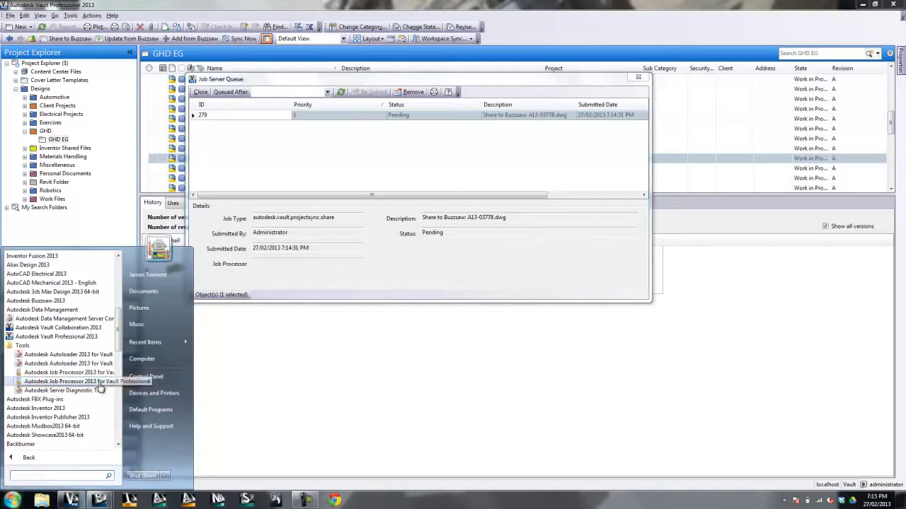
pyautogui.click(92, 381)
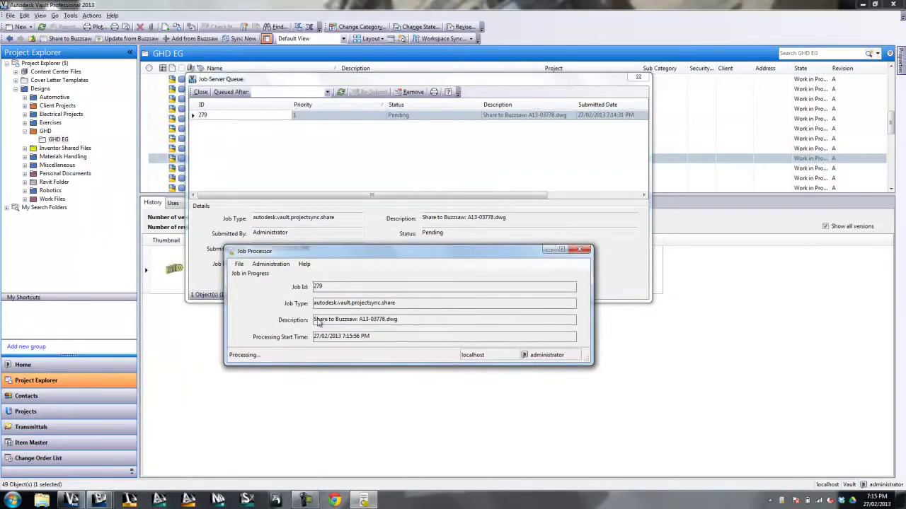
# - Refresh the queue to see job 279 in progress and review the Job Processor's administration options
pyautogui.click(342, 93)
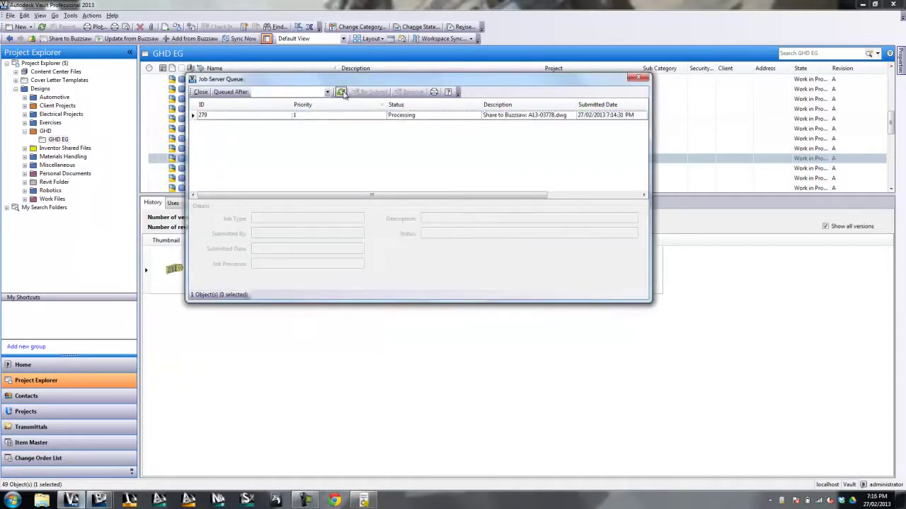
pyautogui.click(396, 117)
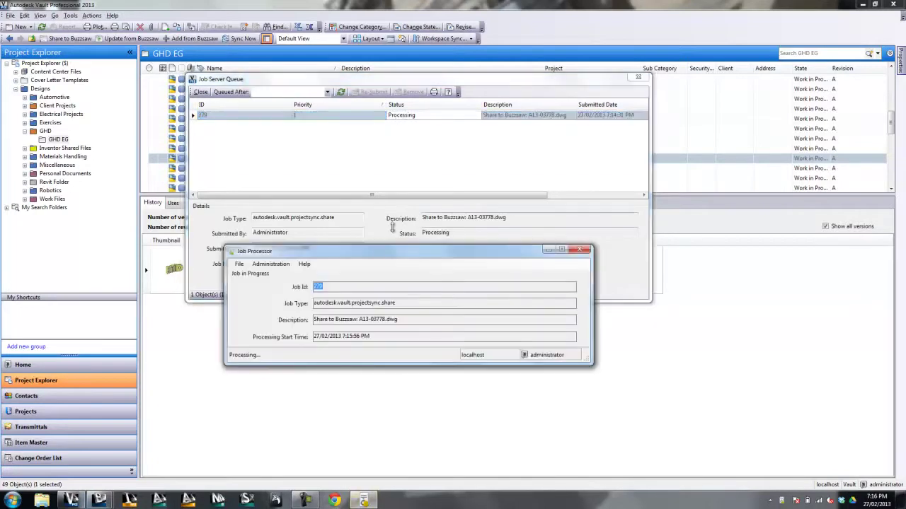
pyautogui.moveTo(357, 254); pyautogui.dragTo(382, 222)
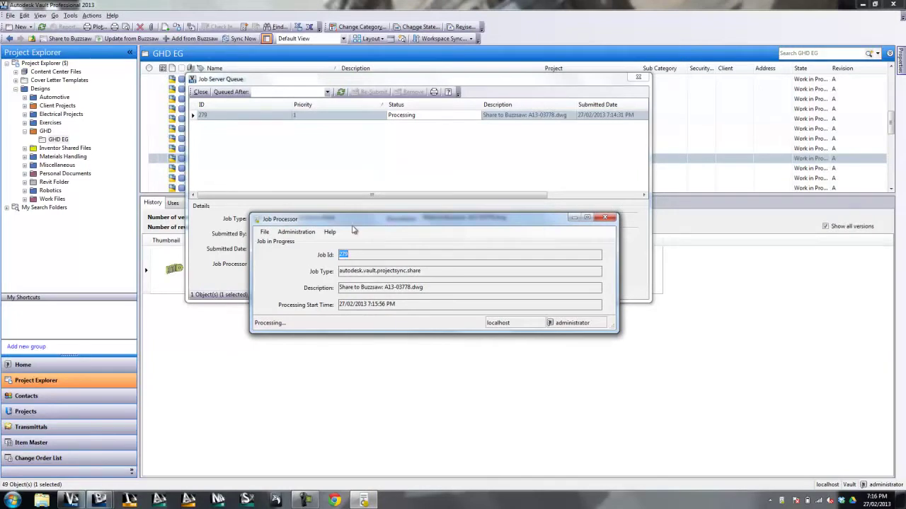
pyautogui.click(293, 235)
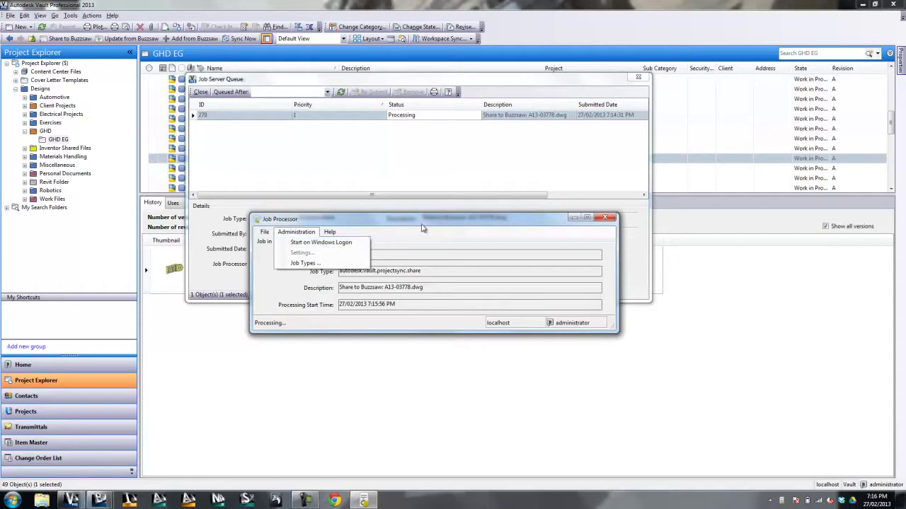
pyautogui.press('Escape')
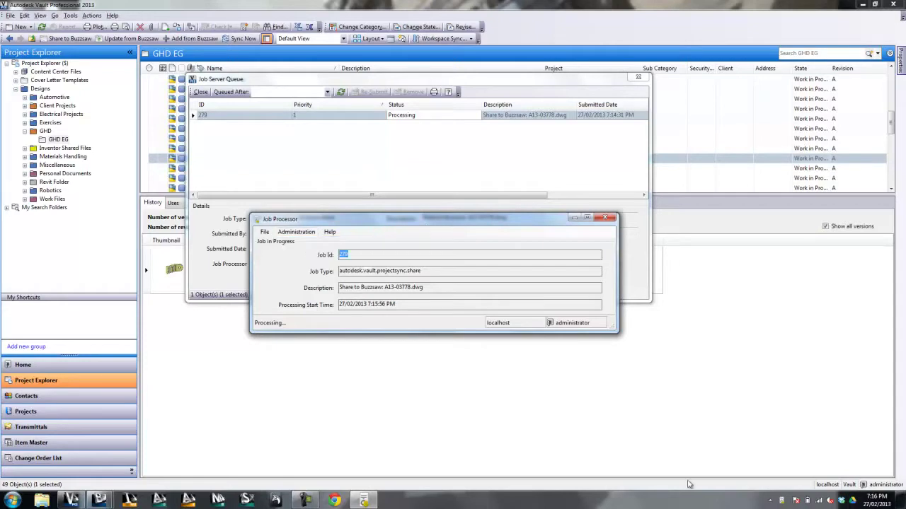
# - Refresh the Job Server Queue again to confirm job 279 finished and the processor is Idle
pyautogui.click(769, 501)
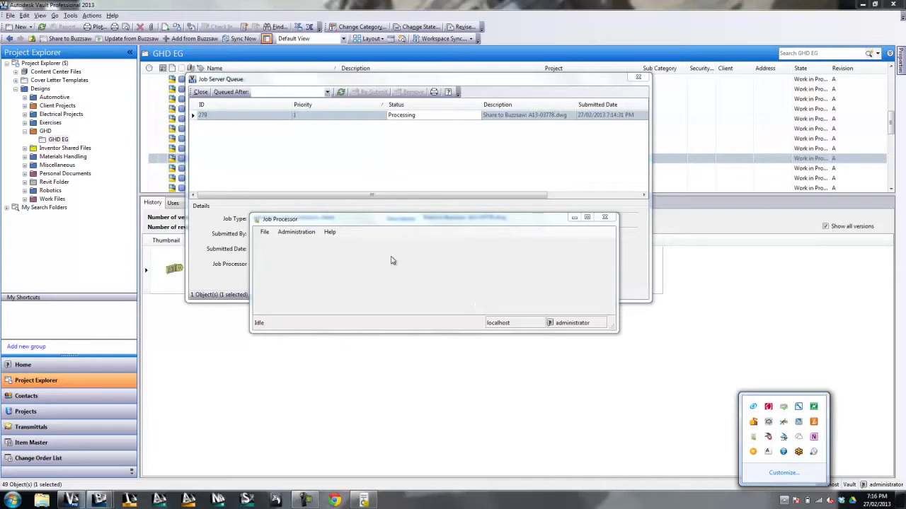
pyautogui.click(391, 359)
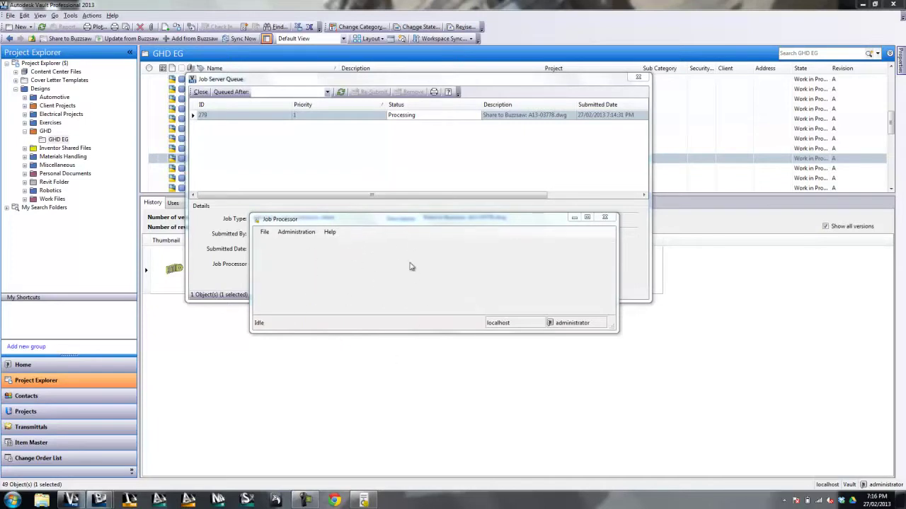
pyautogui.click(444, 183)
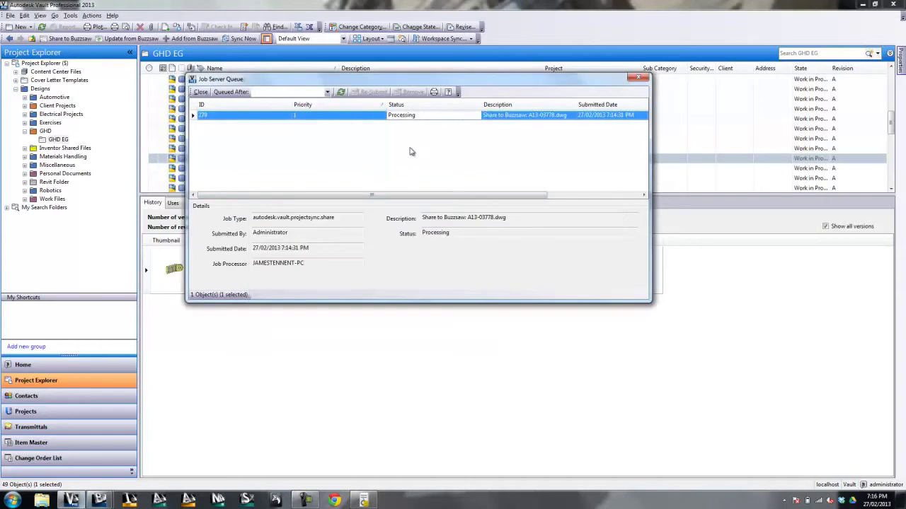
pyautogui.click(340, 92)
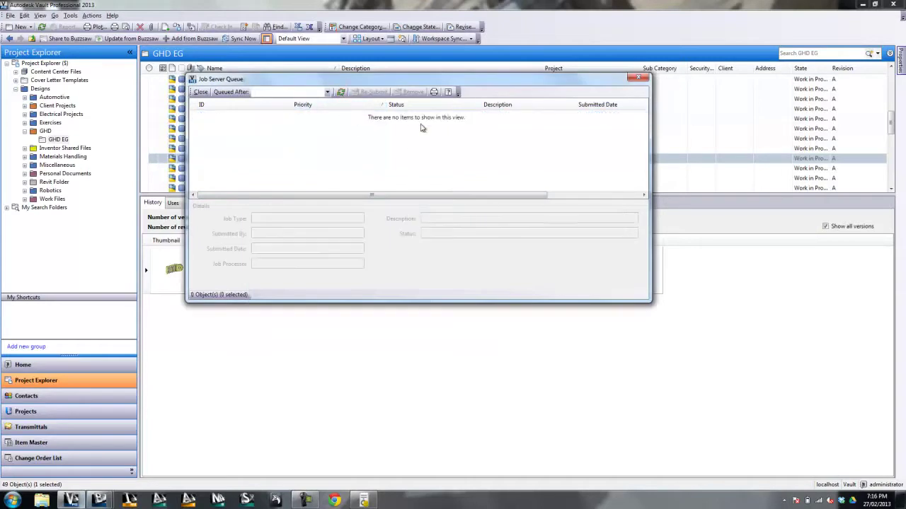
pyautogui.click(363, 500)
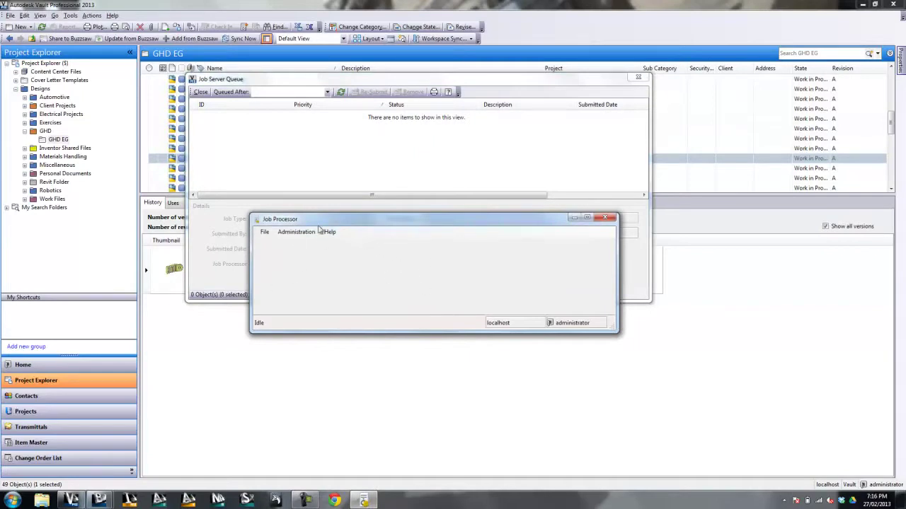
# - Log in to the Buzzsaw site from the waiting Buzzsaw Login window
pyautogui.moveTo(106, 500)
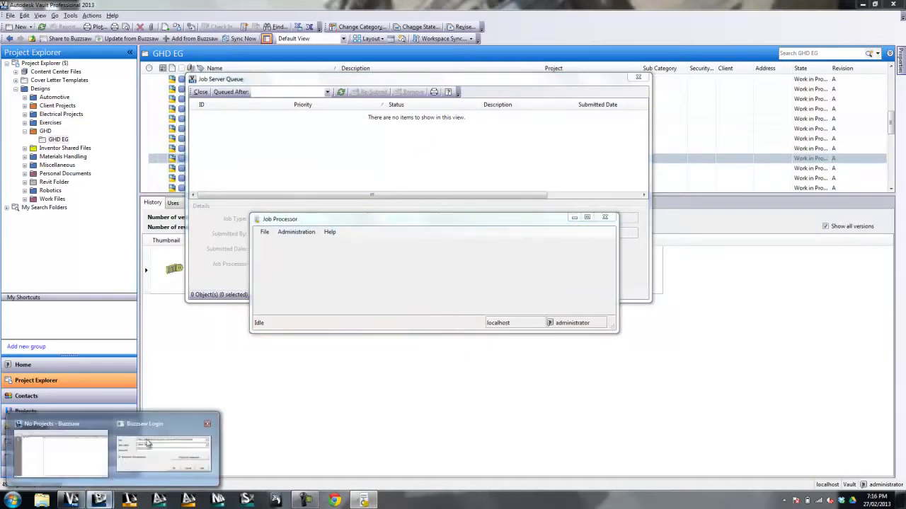
pyautogui.click(177, 430)
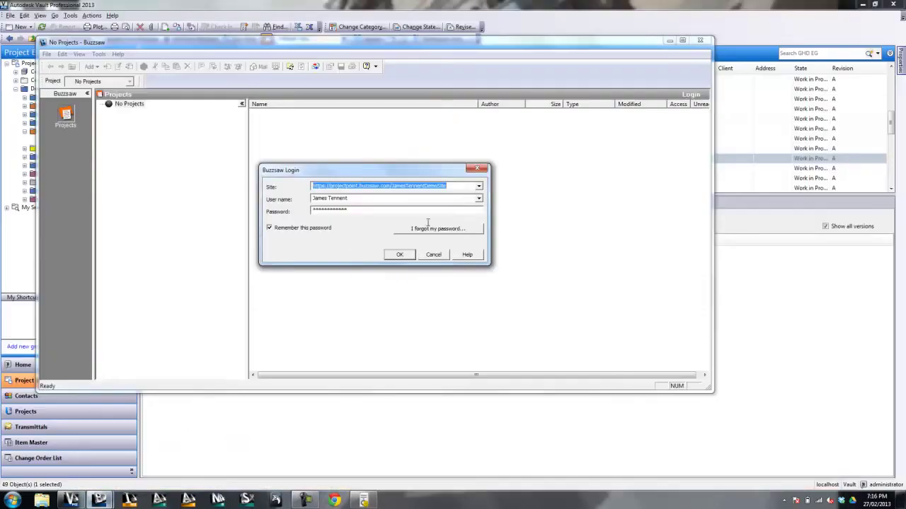
pyautogui.click(402, 254)
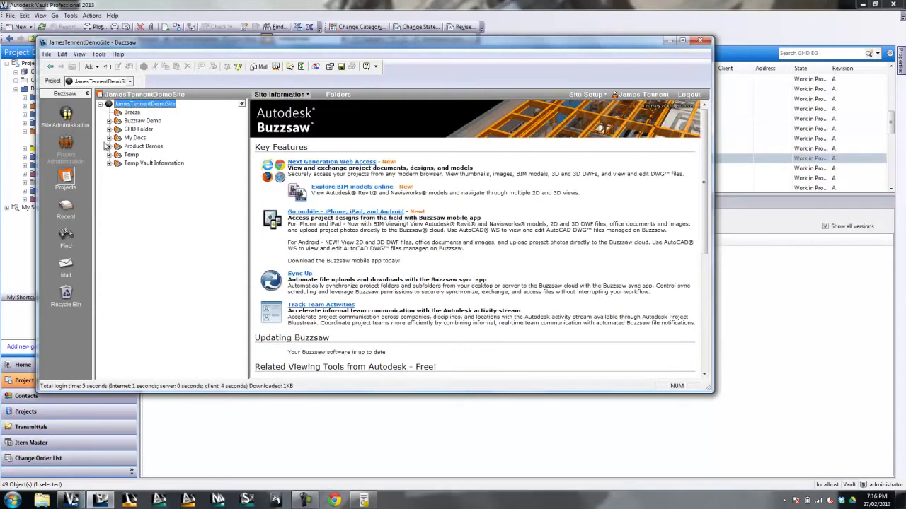
# - Expand GHD Folder > GHD EG and view the properties of A13-03778.dwg
pyautogui.click(108, 130)
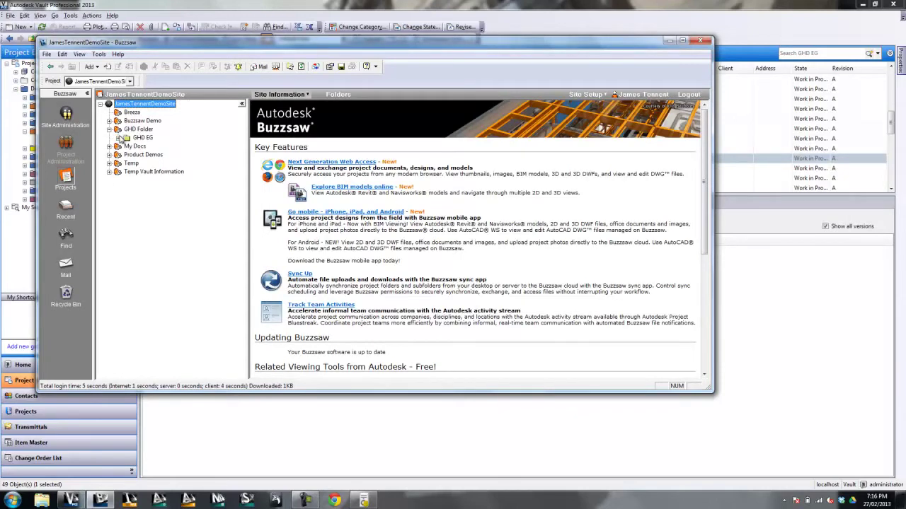
pyautogui.doubleClick(128, 138)
pyautogui.click(160, 155)
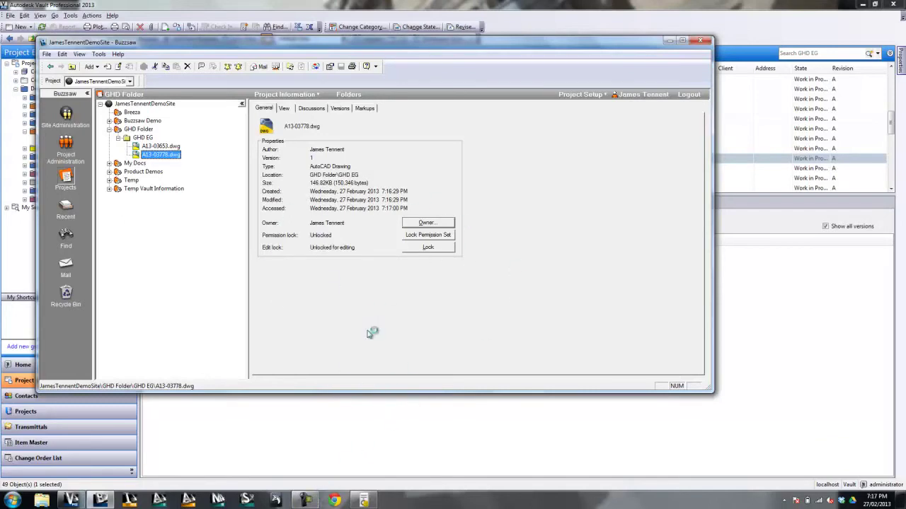
pyautogui.click(307, 501)
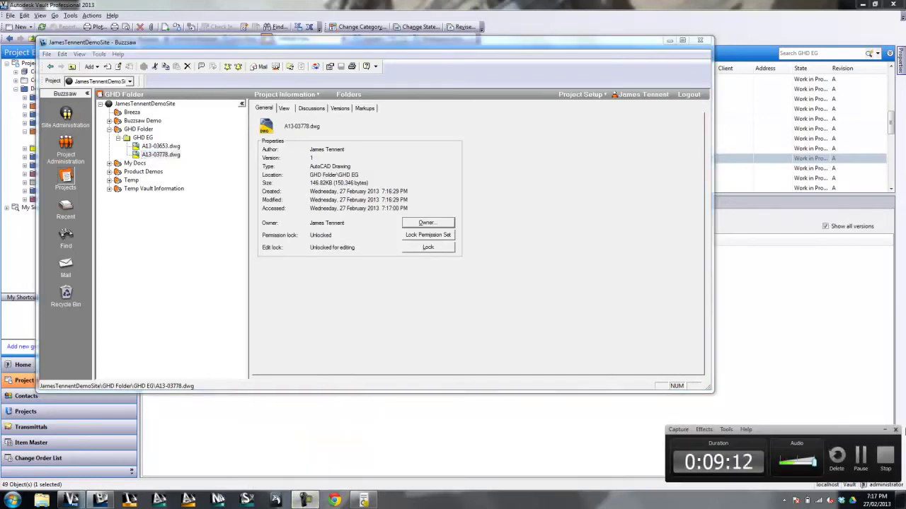